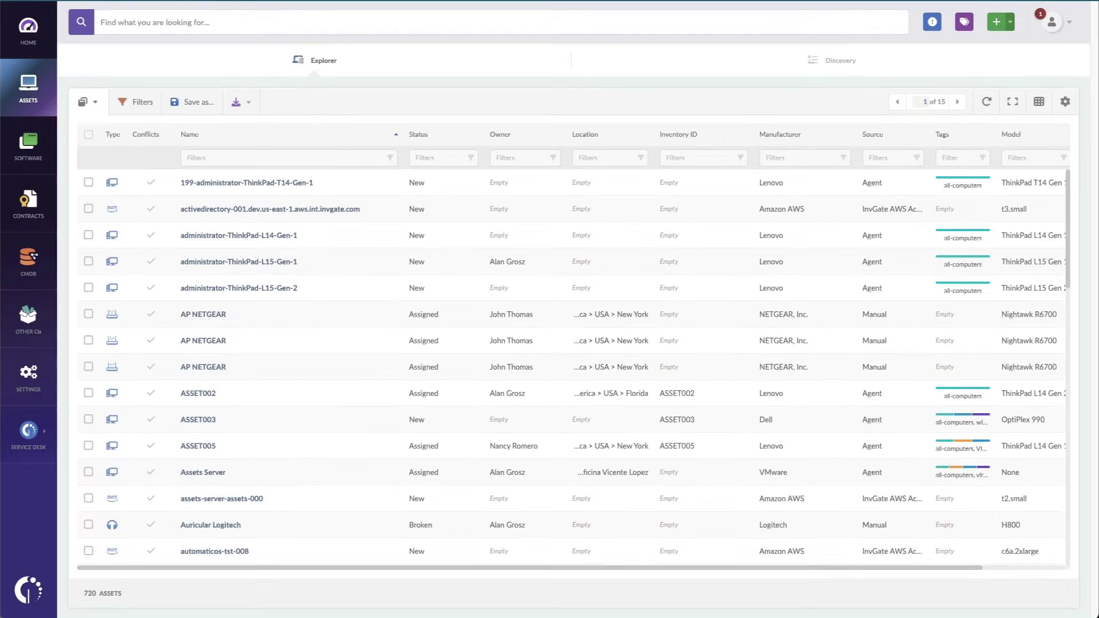
{"action": "scroll", "coordinate": [375, 351], "scroll_direction": "down", "scroll_amount": 3}
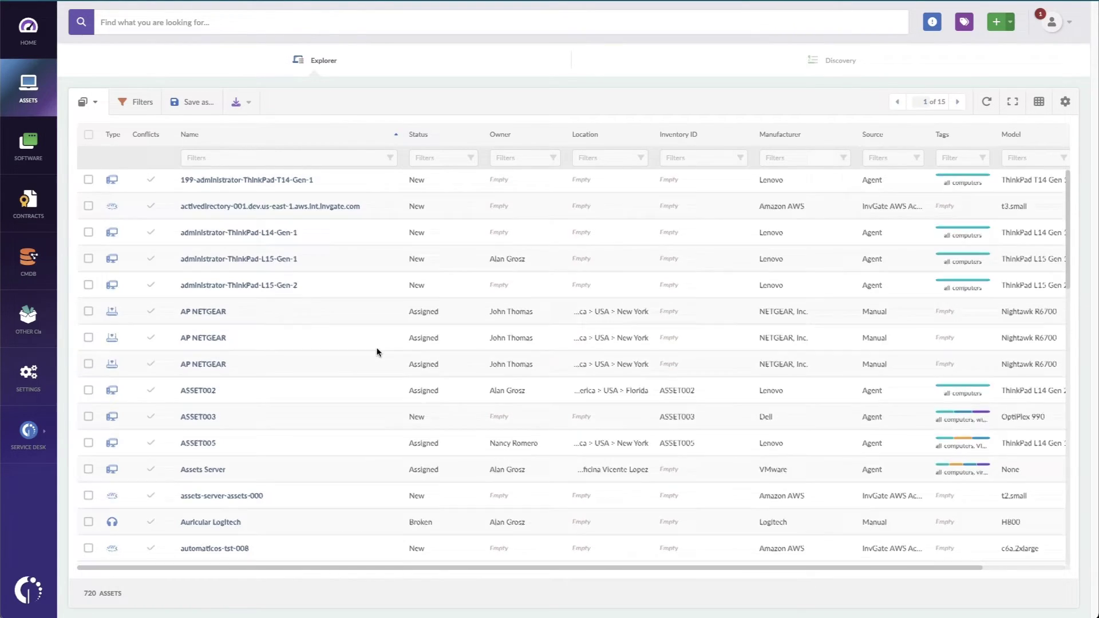
{"action": "scroll", "coordinate": [377, 352], "scroll_direction": "down", "scroll_amount": 3}
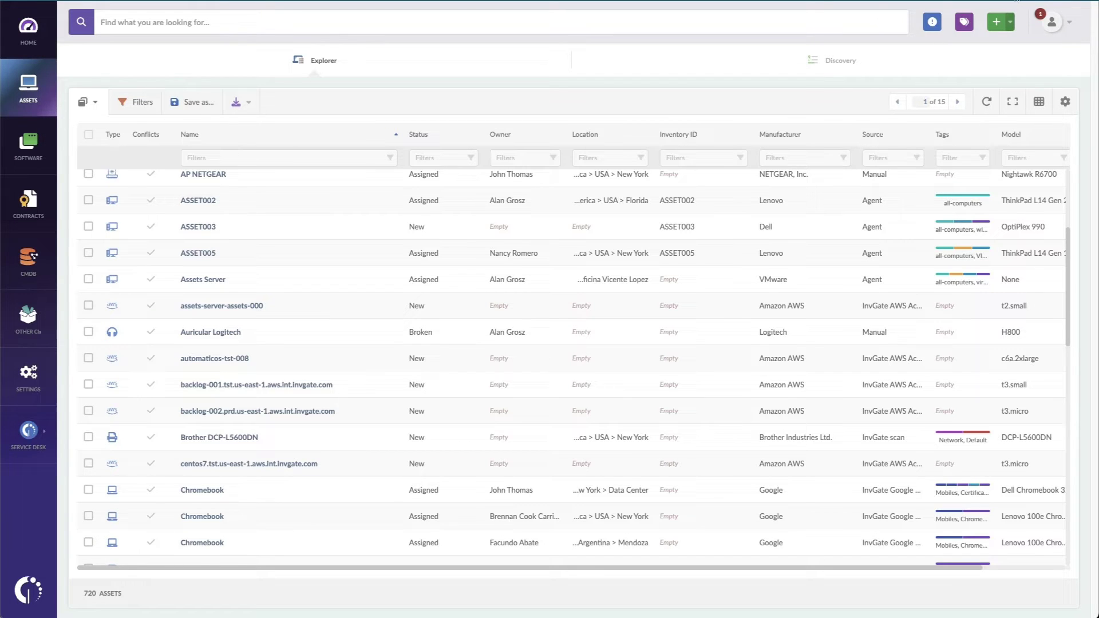
{"action": "left_click", "coordinate": [1011, 25]}
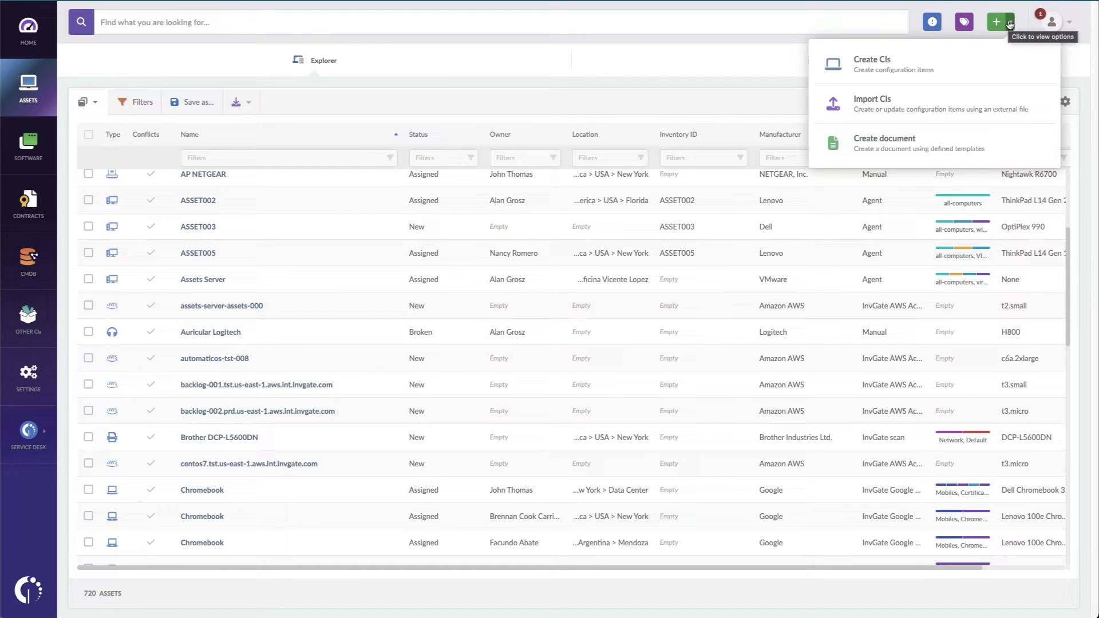
{"action": "left_click", "coordinate": [998, 61]}
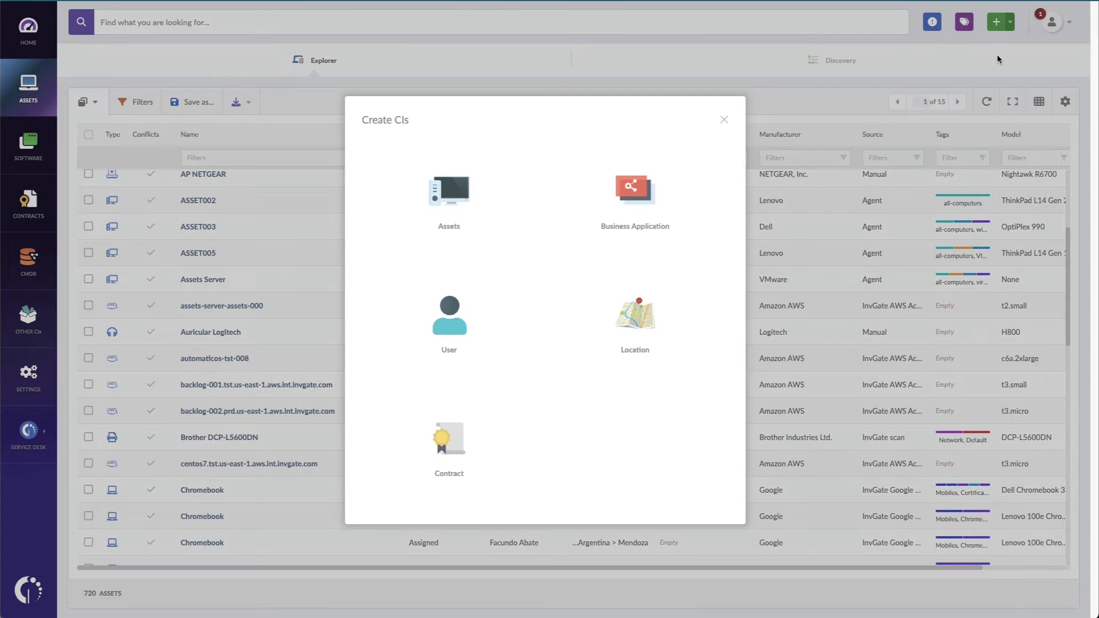
{"action": "left_click", "coordinate": [626, 188]}
{"action": "type", "text": "Widget Tester"}
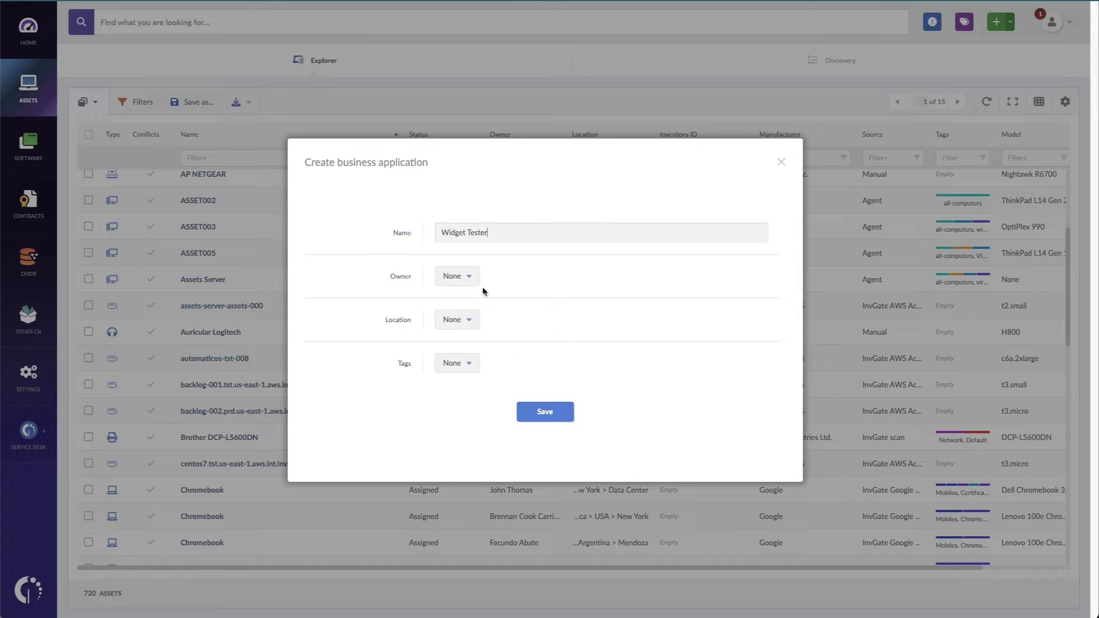
{"action": "left_click", "coordinate": [467, 282]}
{"action": "type", "text": "pete"}
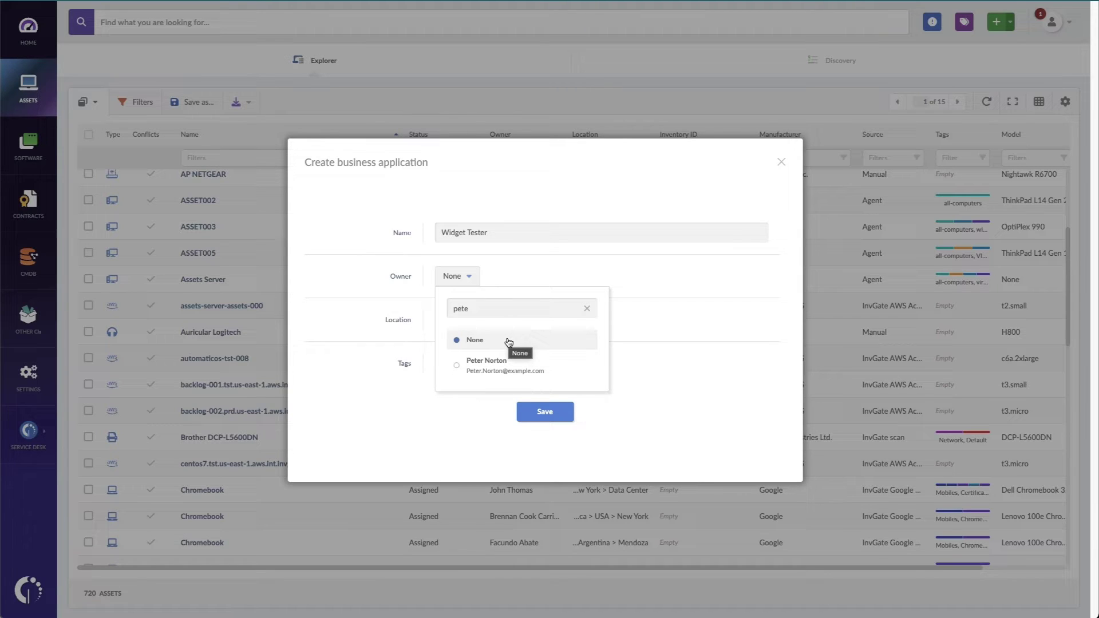
{"action": "left_click", "coordinate": [510, 363]}
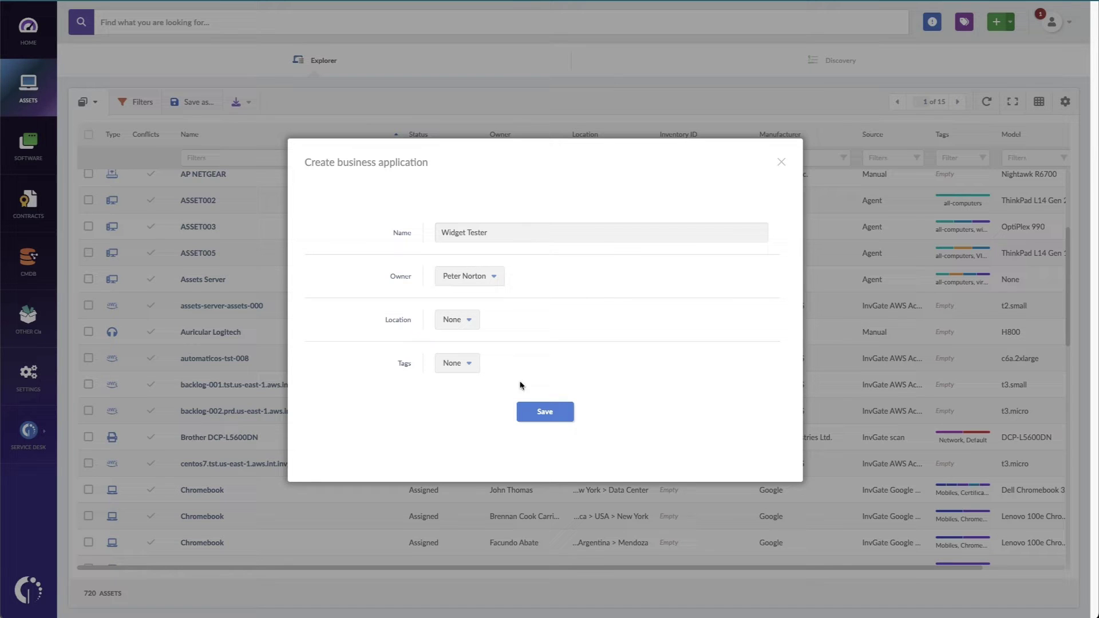
{"action": "left_click", "coordinate": [532, 408]}
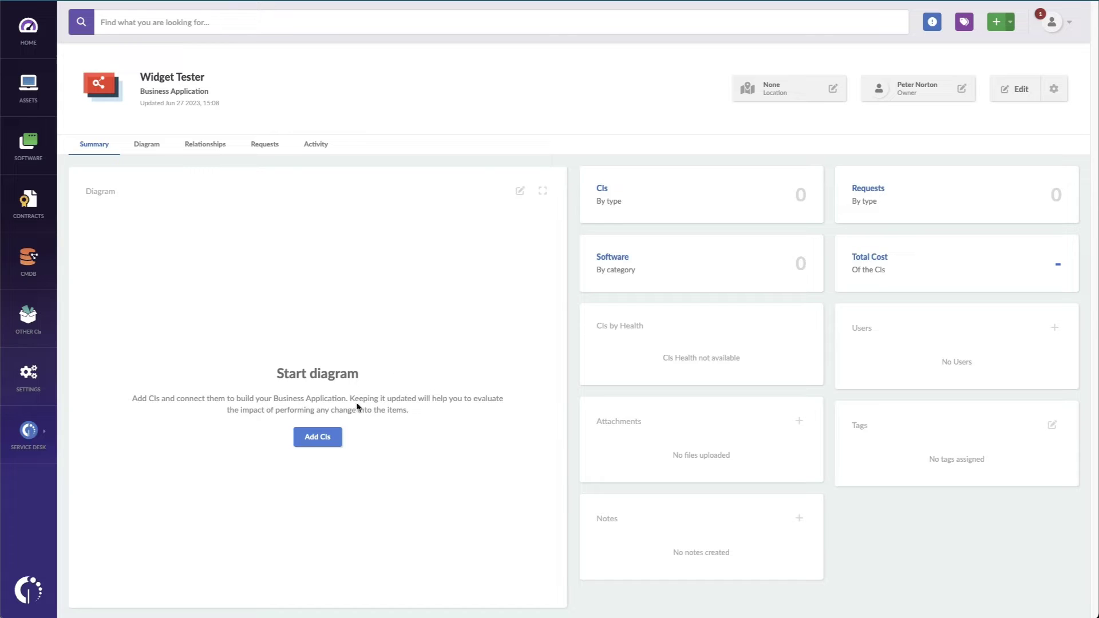
- Add CIs to the Widget Tester diagram, including dev-sql and the SD2 ThinkPad found by name
{"action": "left_click", "coordinate": [335, 434]}
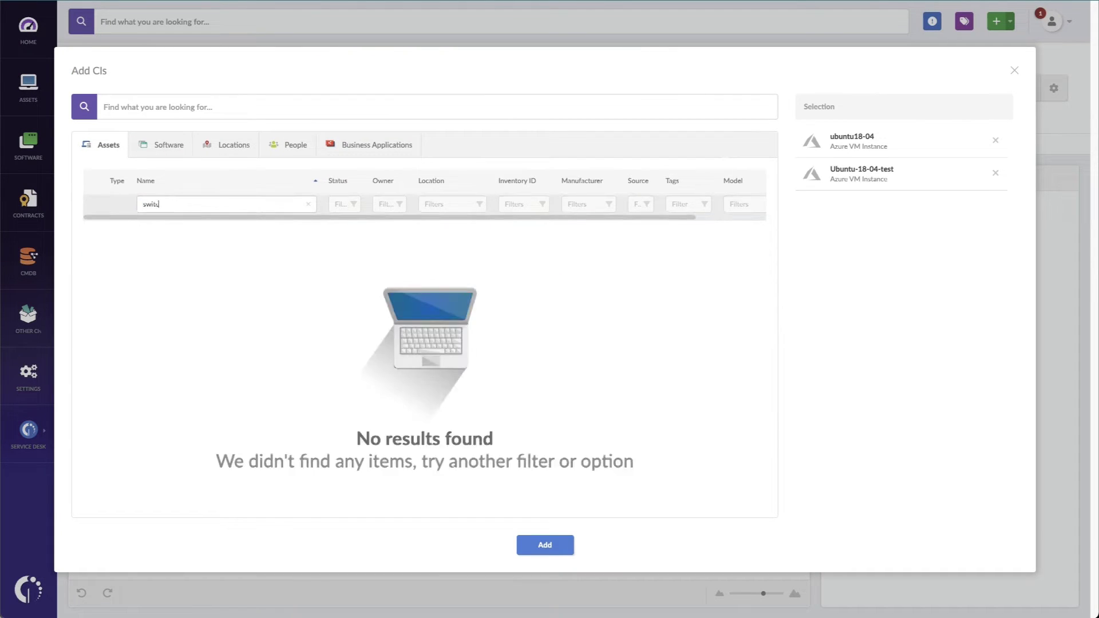
{"action": "left_click", "coordinate": [312, 204]}
{"action": "type", "text": "sql"}
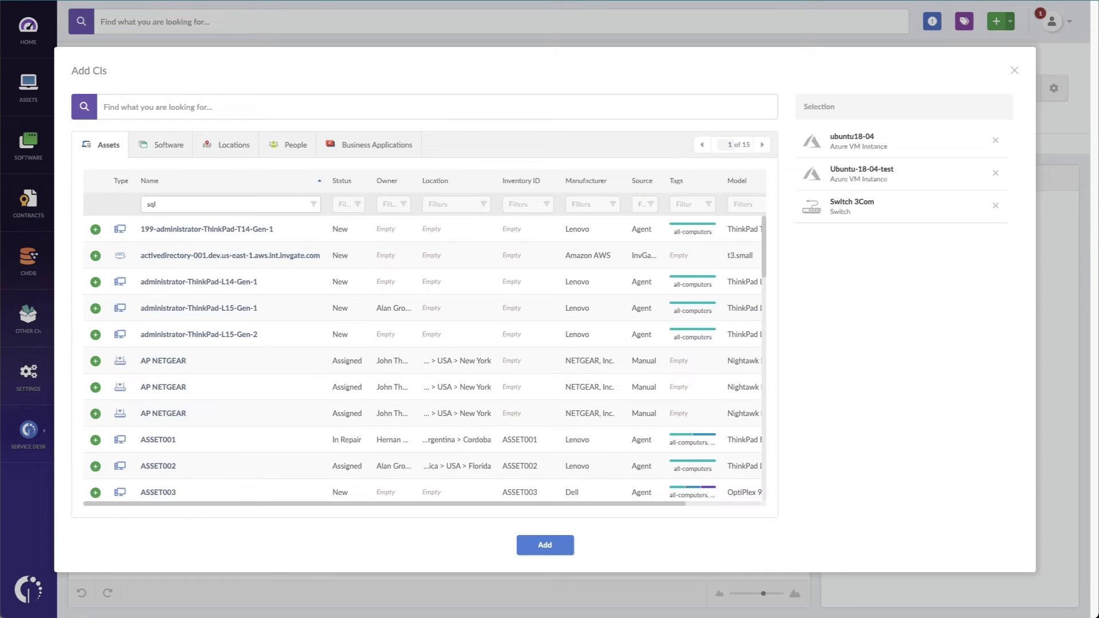
{"action": "left_click", "coordinate": [196, 227]}
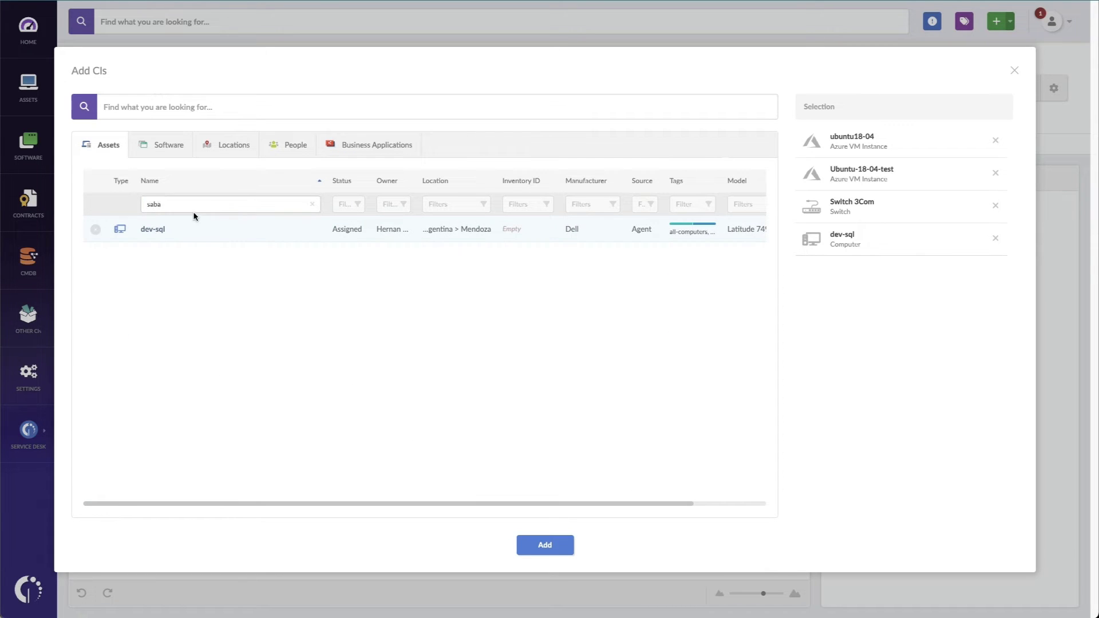
{"action": "double_click", "coordinate": [172, 205]}
{"action": "type", "text": "sd2"}
{"action": "left_click", "coordinate": [95, 229]}
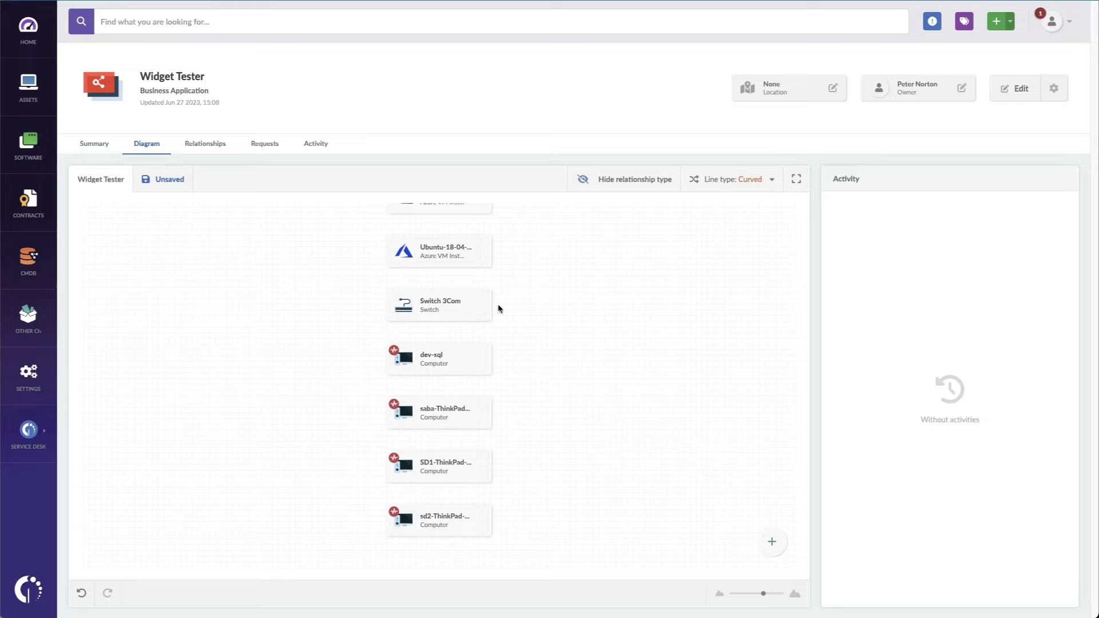
- Link Switch 3Com to dev-sql with a Connected to relationship, placing dev-sql to its right
{"action": "left_click", "coordinate": [474, 306]}
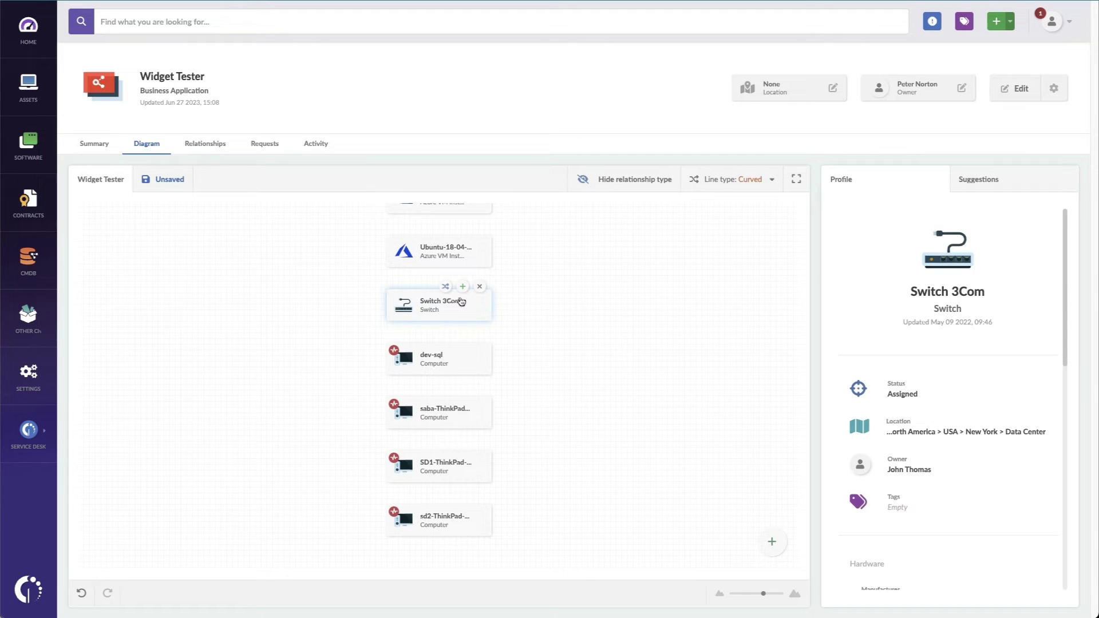
{"action": "left_click", "coordinate": [446, 287]}
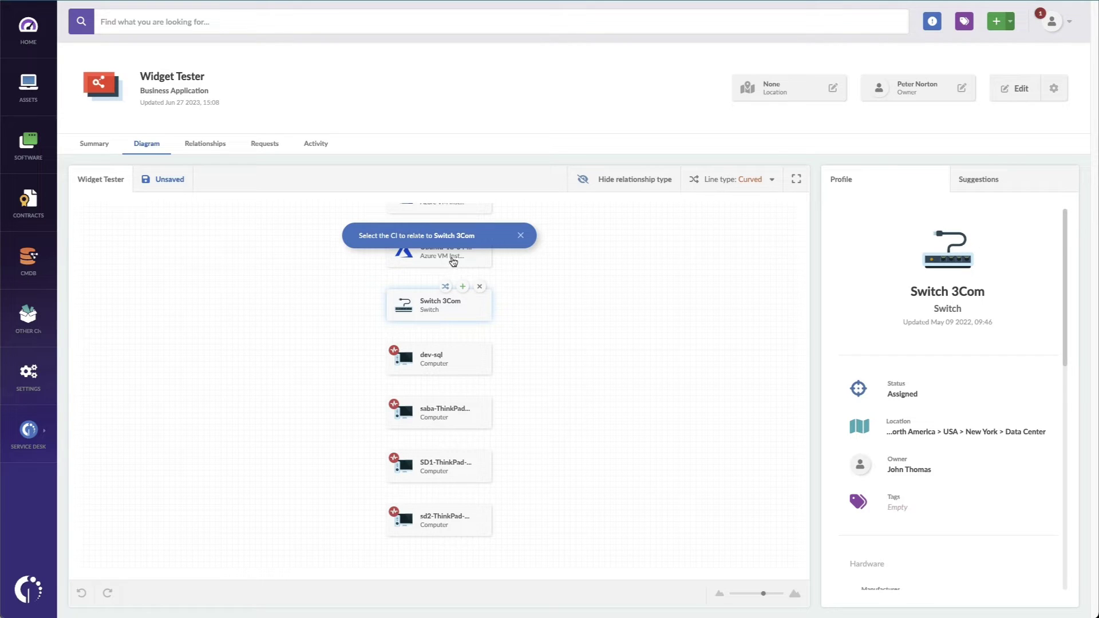
{"action": "left_click", "coordinate": [458, 367]}
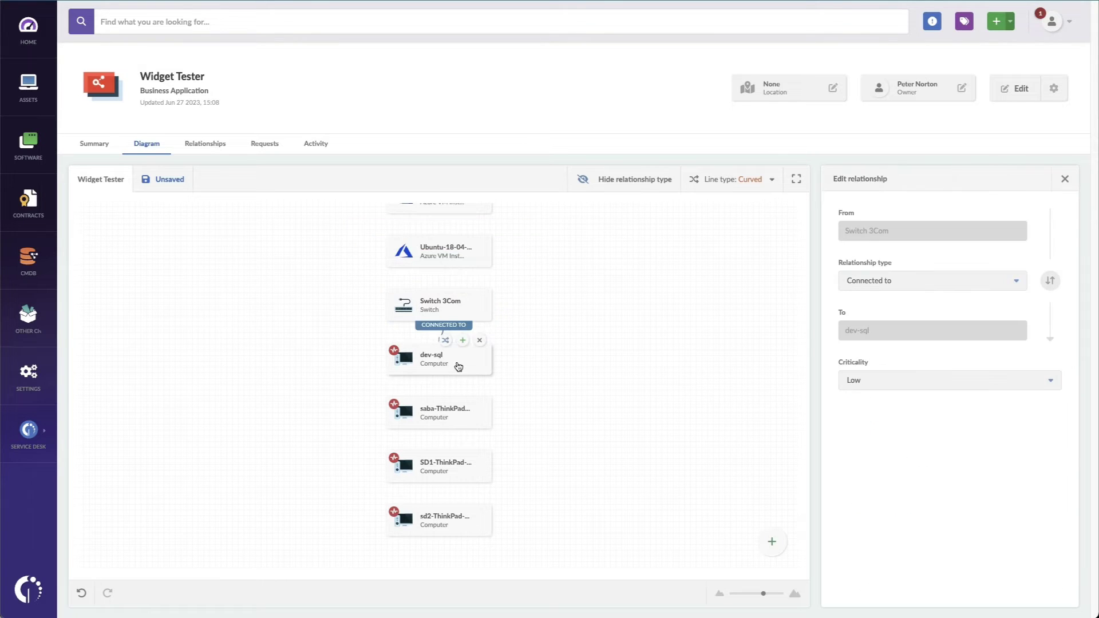
{"action": "left_click_drag", "start_coordinate": [460, 365], "coordinate": [651, 381]}
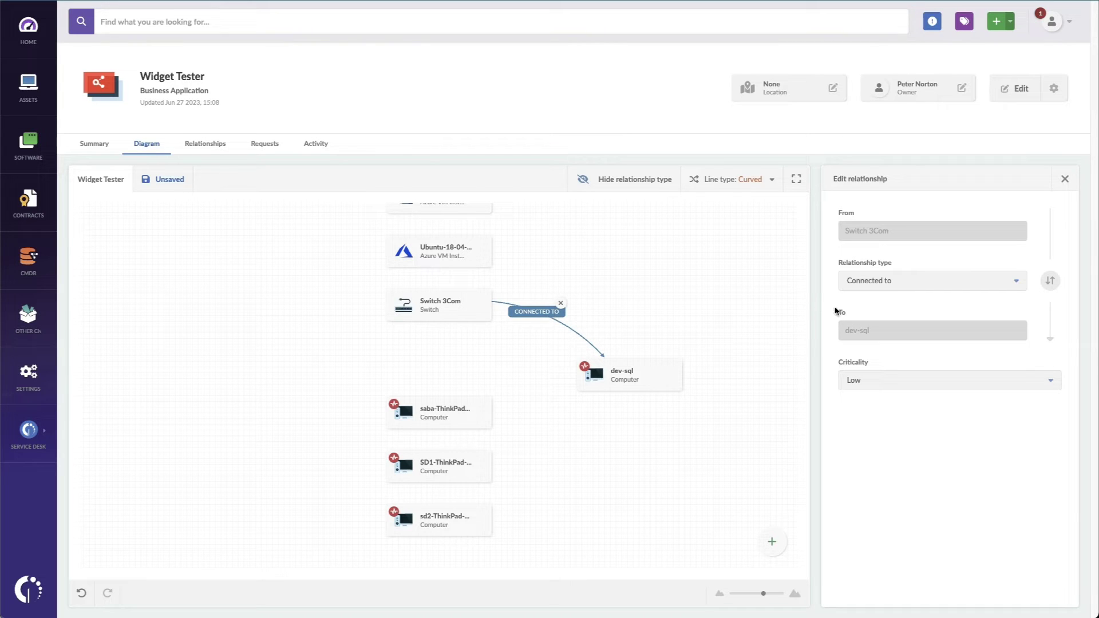
{"action": "left_click", "coordinate": [951, 287]}
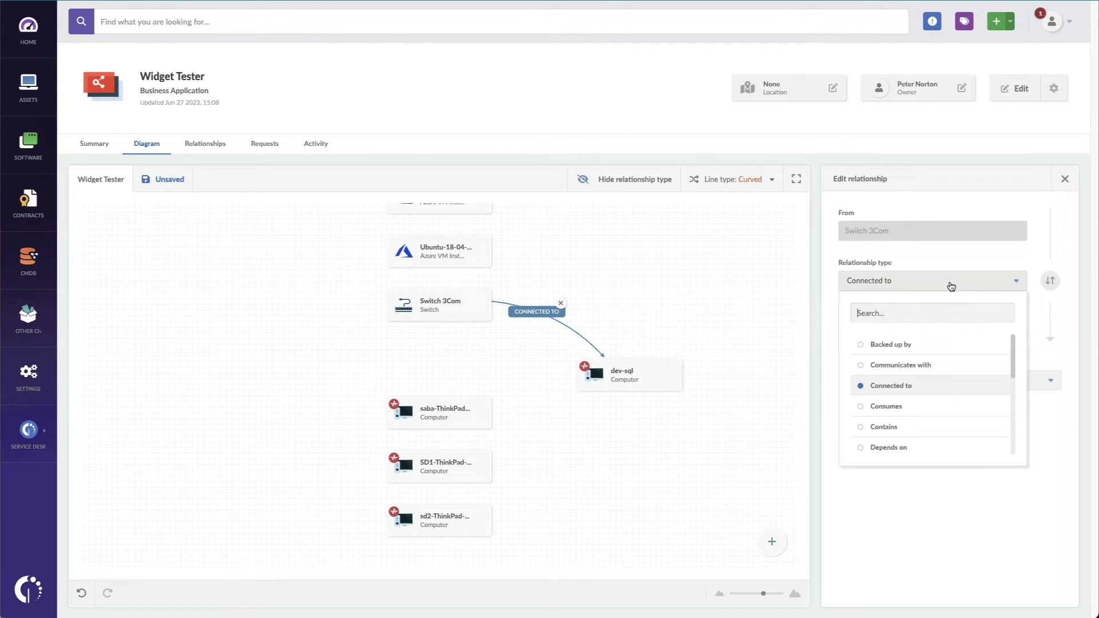
{"action": "left_click", "coordinate": [447, 398]}
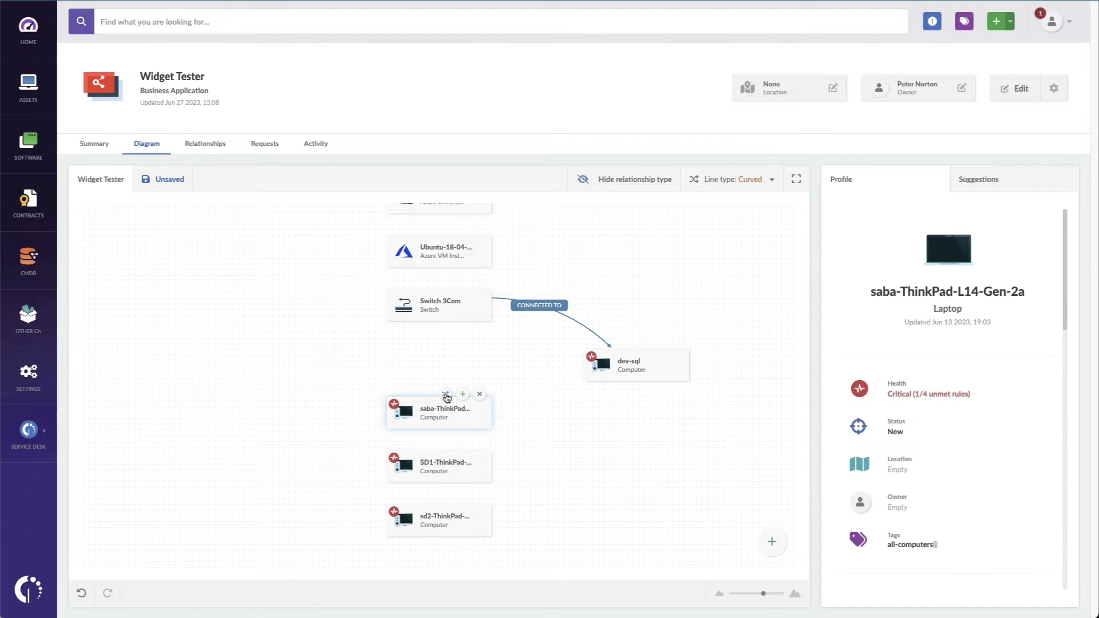
- Connect saba-ThinkPad to Switch 3Com and make SD1-ThinkPad consume saba-ThinkPad
{"action": "left_click", "coordinate": [447, 397]}
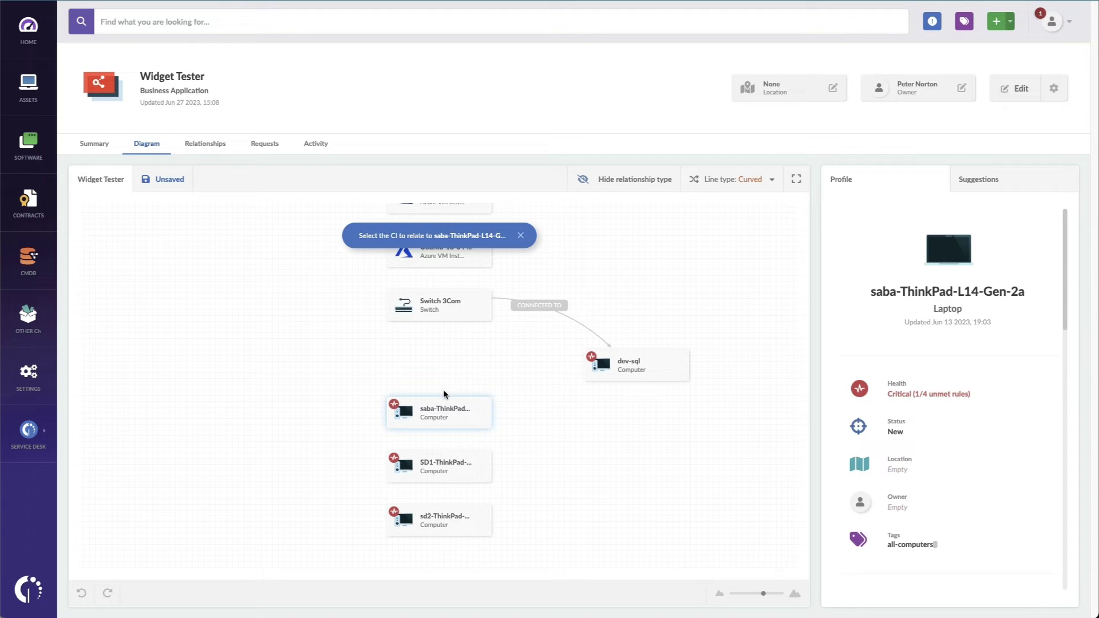
{"action": "left_click", "coordinate": [448, 314]}
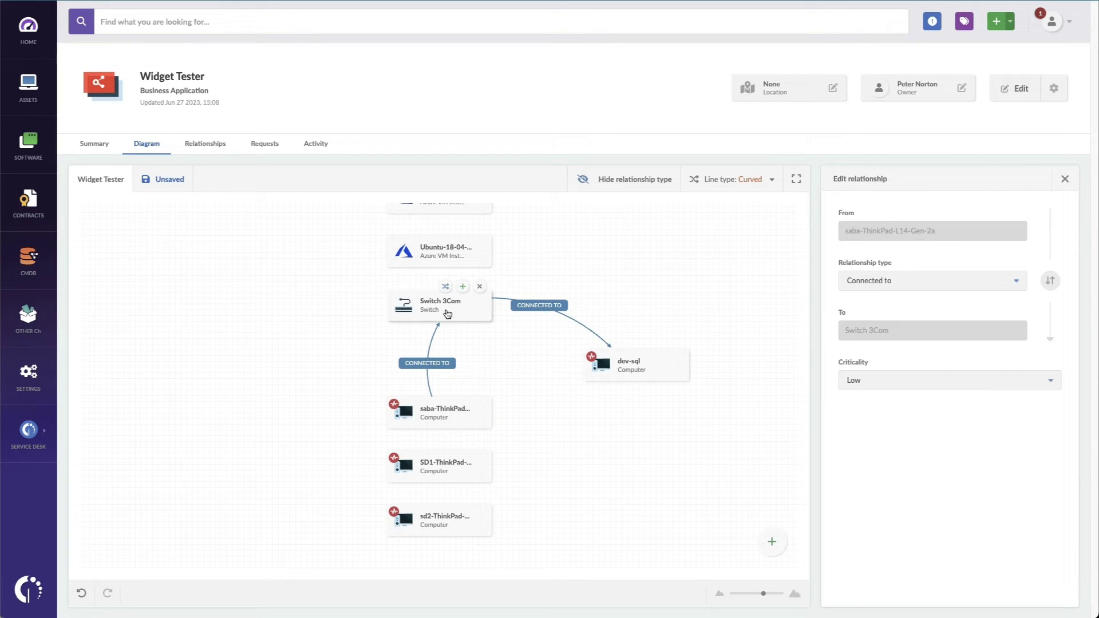
{"action": "mouse_move", "coordinate": [439, 466]}
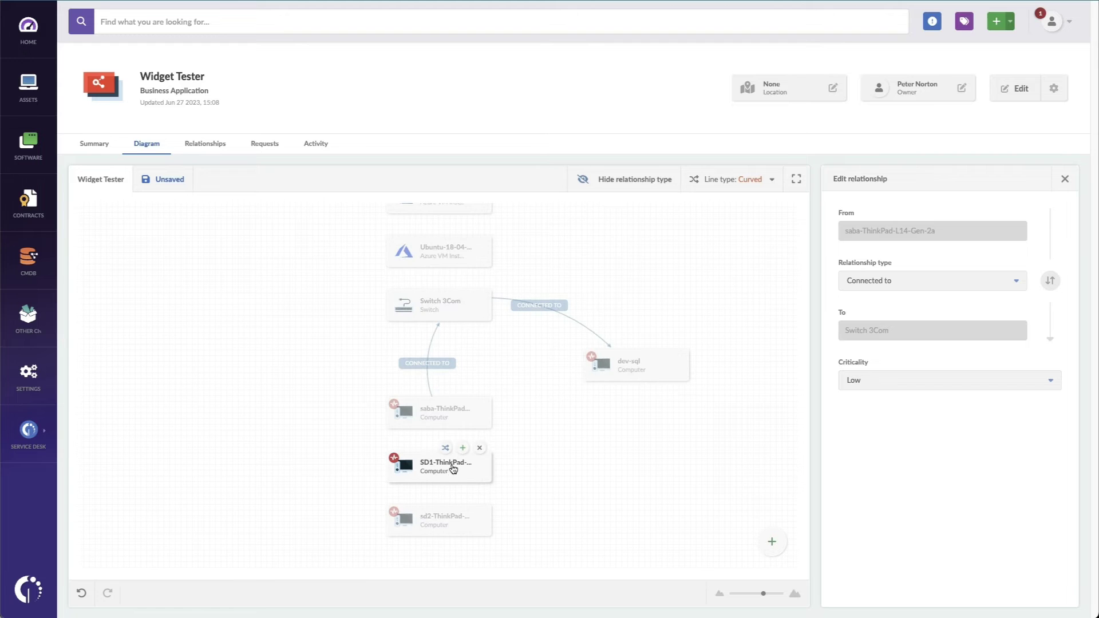
{"action": "left_click_drag", "start_coordinate": [451, 470], "coordinate": [255, 384]}
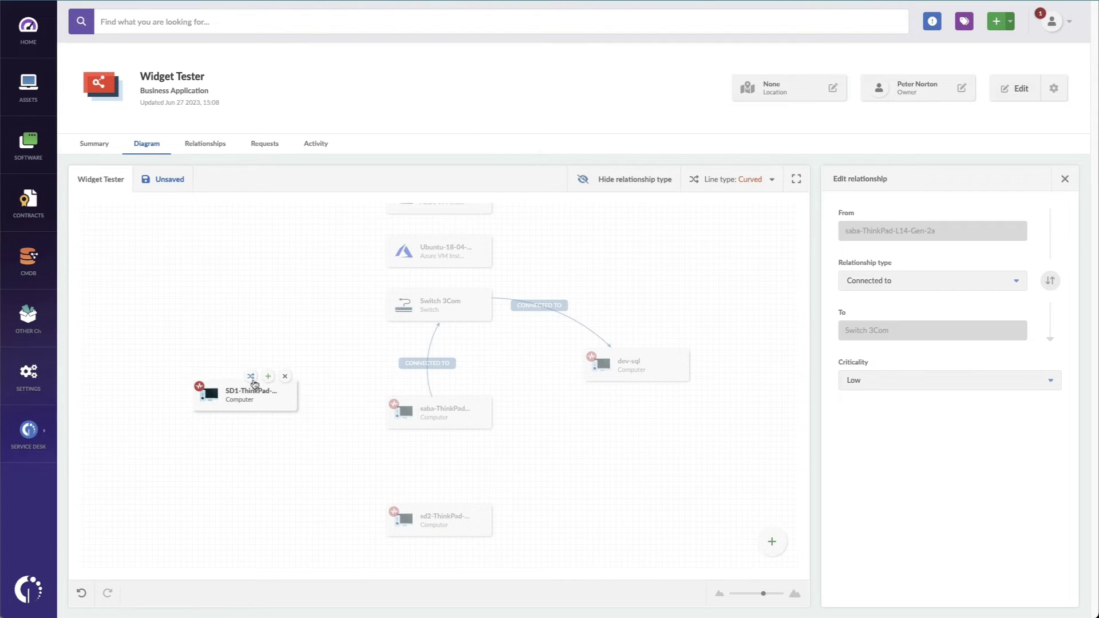
{"action": "left_click", "coordinate": [251, 377]}
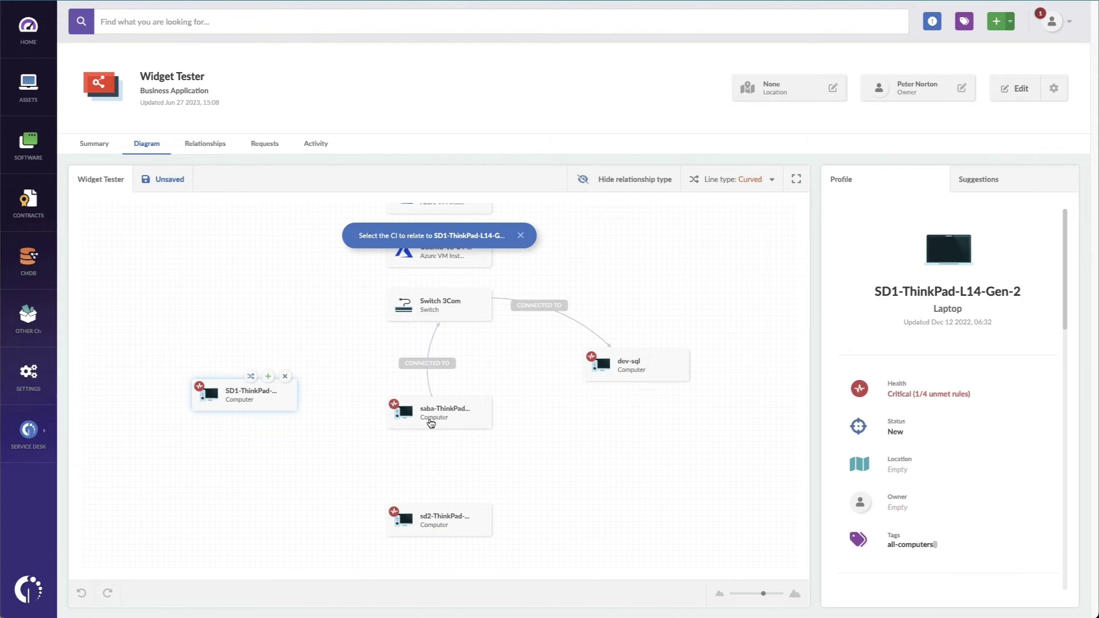
{"action": "left_click", "coordinate": [431, 423]}
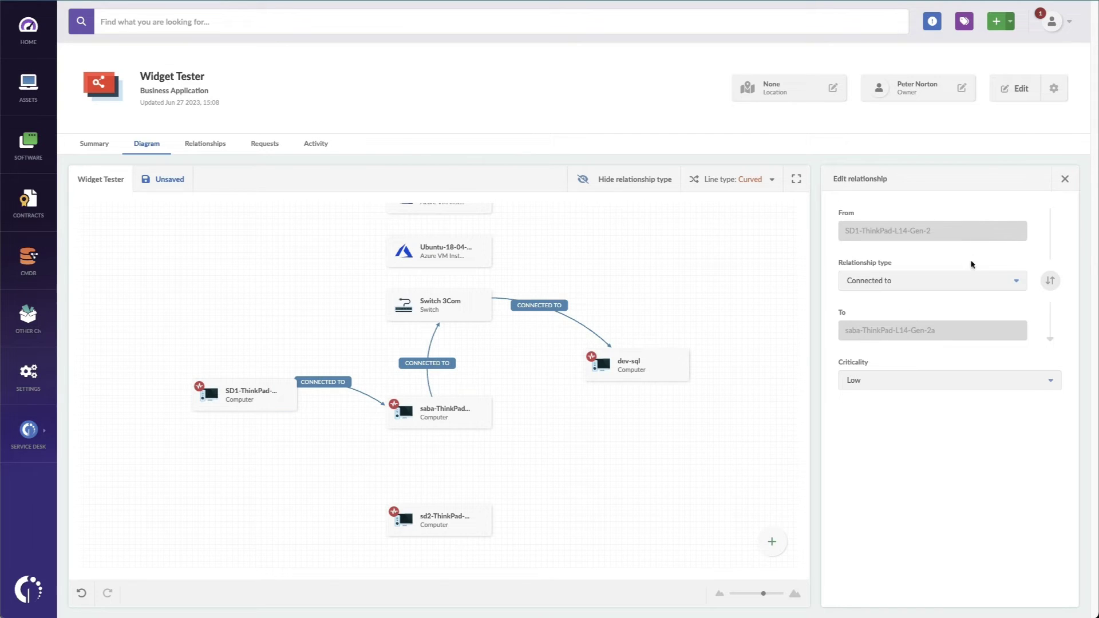
{"action": "left_click", "coordinate": [963, 280]}
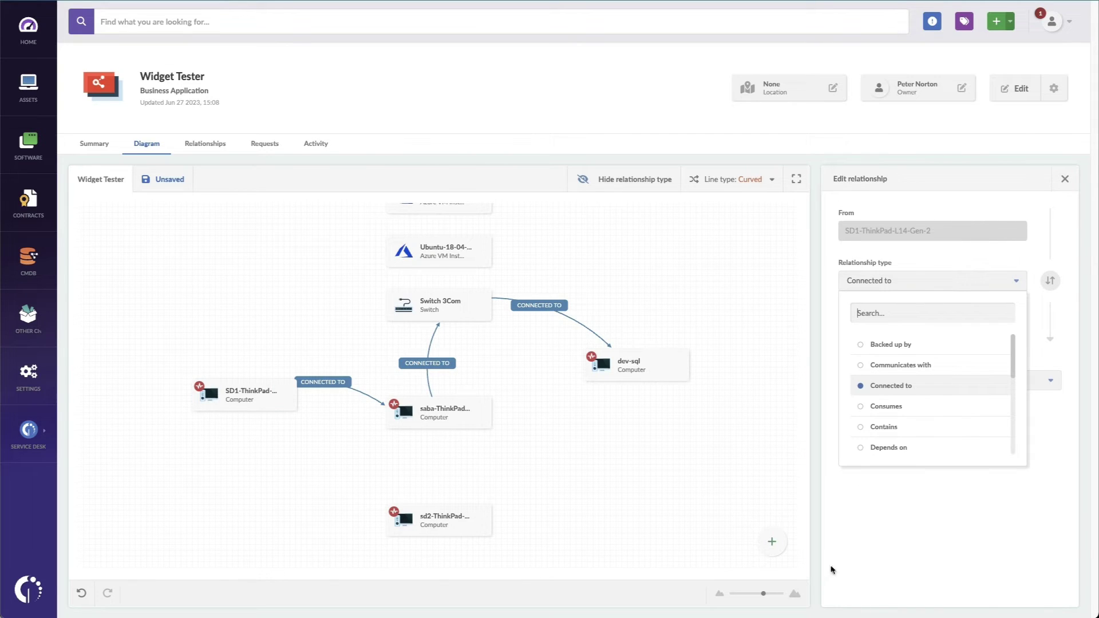
{"action": "left_click", "coordinate": [884, 414]}
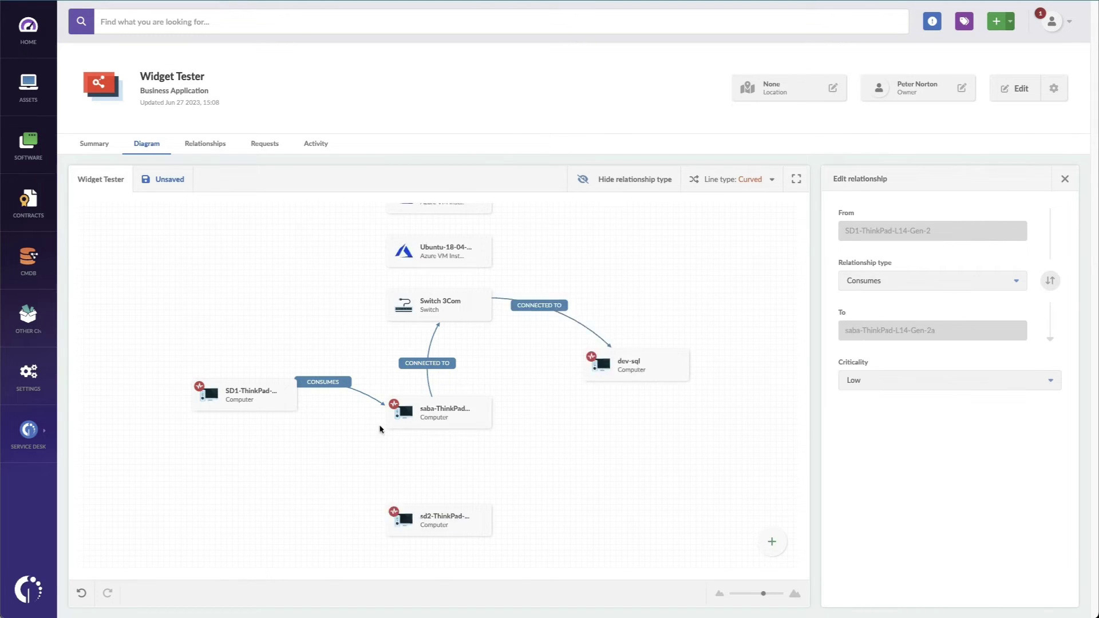
- Rearrange SD1-ThinkPad and dev-sql in the diagram, then link SD1-ThinkPad to Switch 3Com
{"action": "left_click_drag", "start_coordinate": [246, 394], "coordinate": [319, 468]}
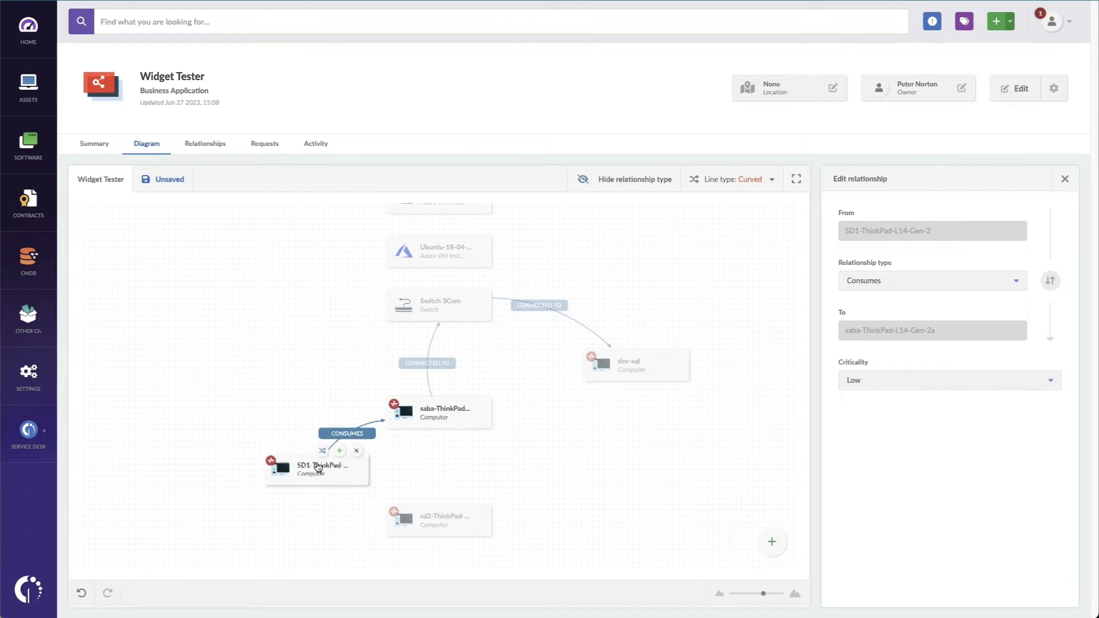
{"action": "mouse_move", "coordinate": [620, 367]}
{"action": "left_mouse_down"}
{"action": "mouse_move", "coordinate": [557, 427]}
{"action": "mouse_move", "coordinate": [560, 417]}
{"action": "left_mouse_up"}
{"action": "left_click", "coordinate": [319, 475]}
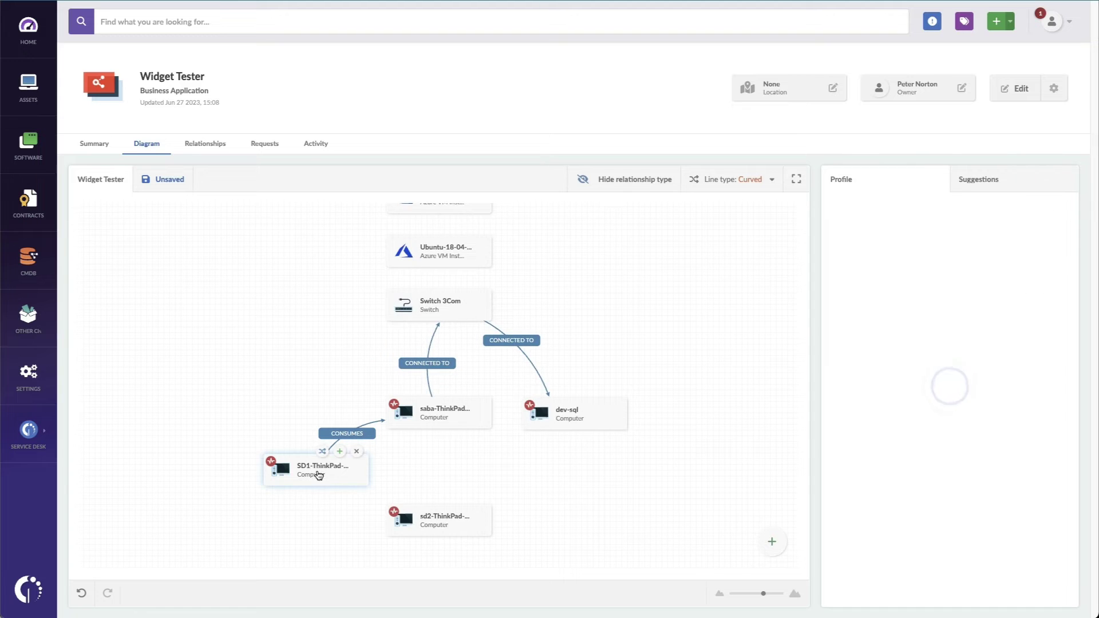
{"action": "left_click_drag", "start_coordinate": [319, 475], "coordinate": [249, 430]}
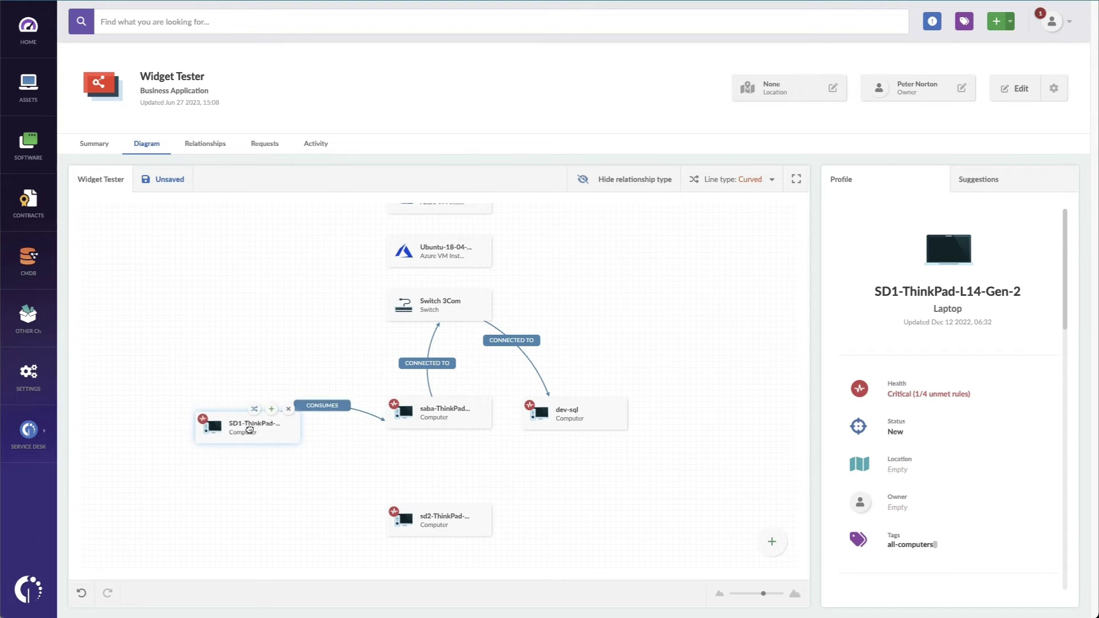
{"action": "left_click_drag", "start_coordinate": [250, 430], "coordinate": [338, 471]}
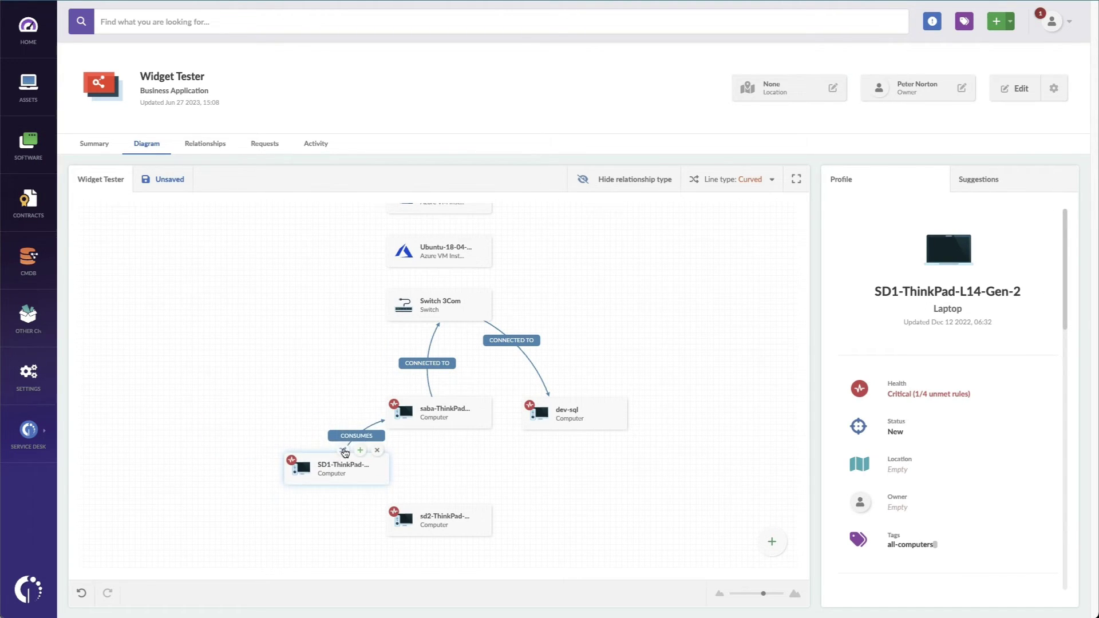
{"action": "left_click", "coordinate": [344, 451]}
{"action": "left_click", "coordinate": [456, 307]}
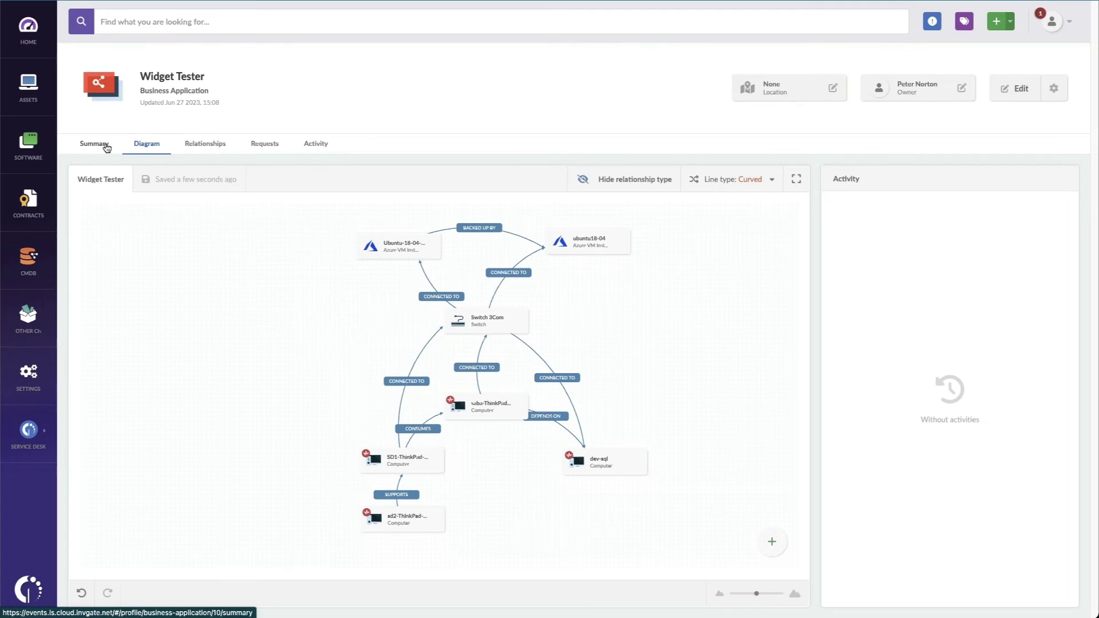
- View the Widget Tester summary diagram full screen, then return to the summary page
{"action": "left_click", "coordinate": [107, 148]}
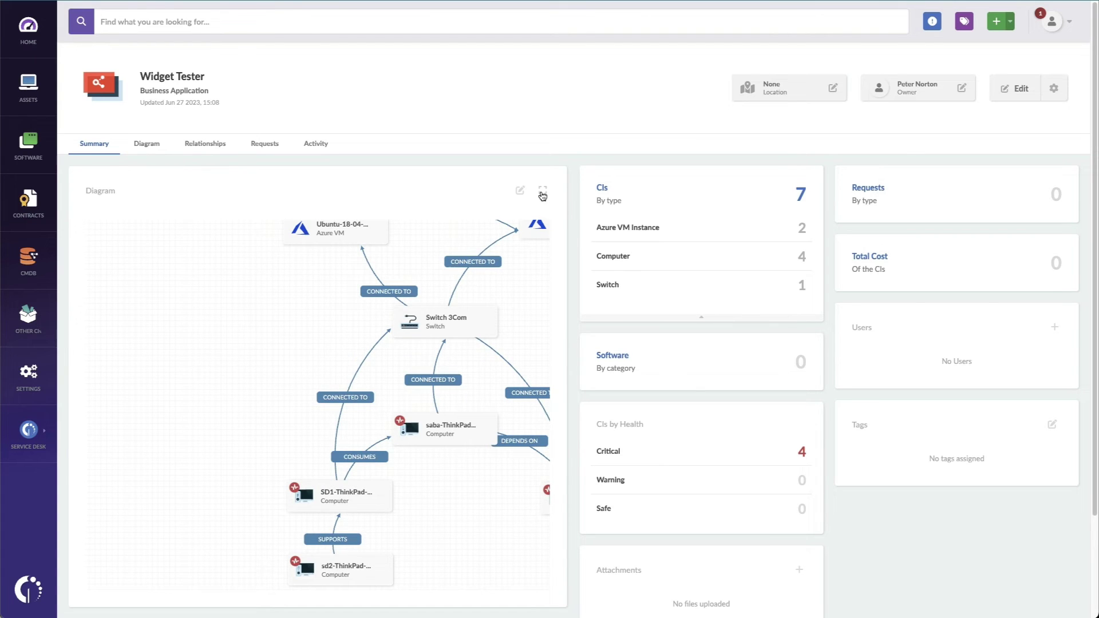
{"action": "left_click", "coordinate": [542, 191]}
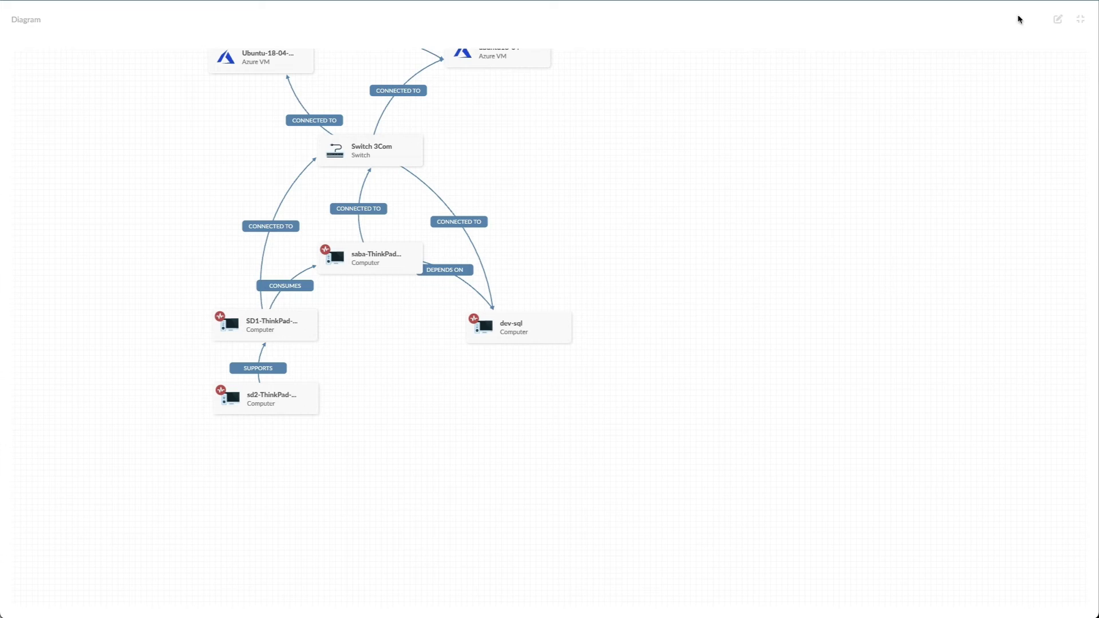
{"action": "left_click", "coordinate": [1079, 23]}
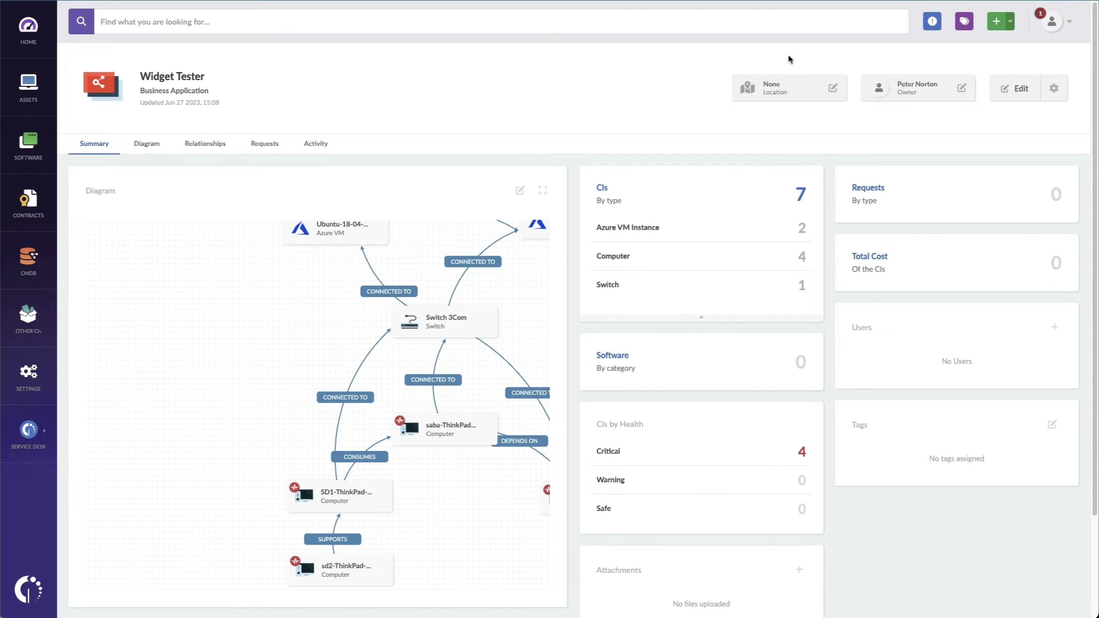